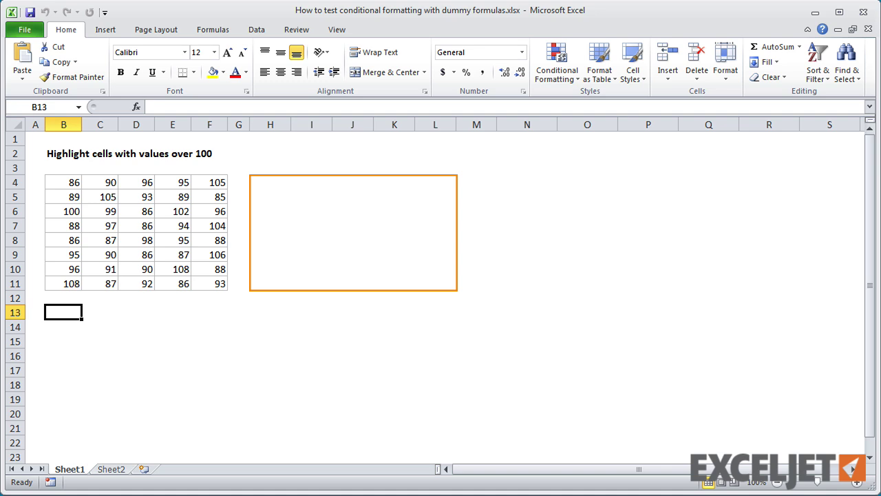
Enter the test formula =B4>100 in cell H4 and fill it across the range H4:L11.
{"action": "left_click", "coordinate": [273, 183]}
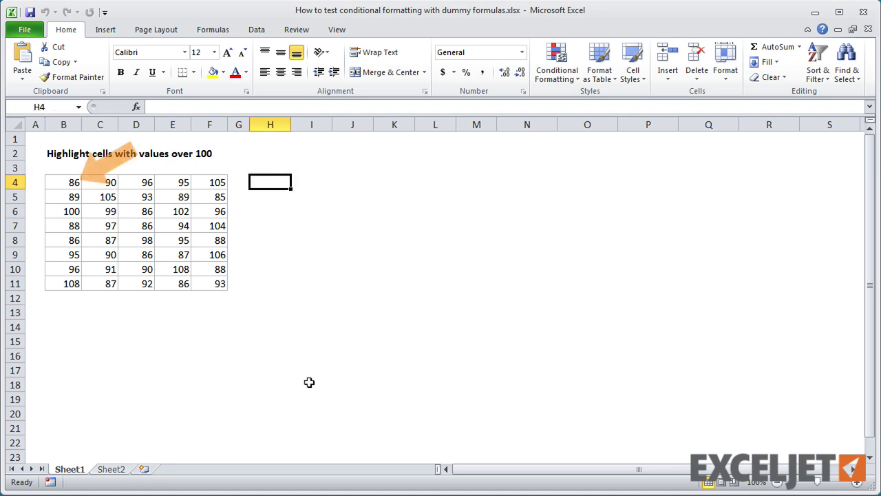
{"action": "type", "text": "="}
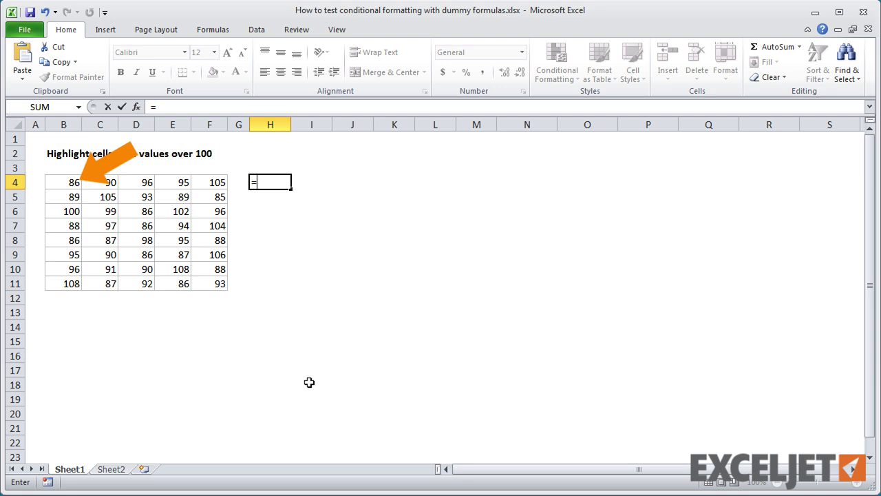
{"action": "type", "text": "B4>100"}
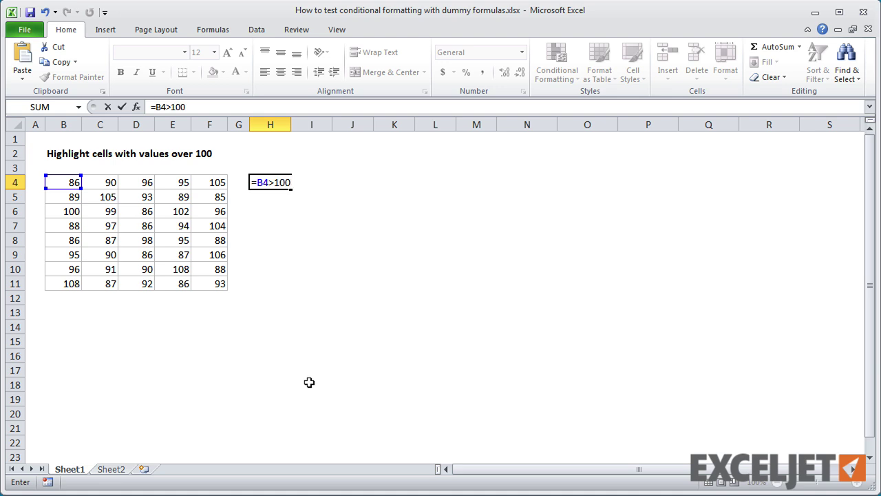
{"action": "key", "text": "Return"}
{"action": "left_click", "coordinate": [269, 181]}
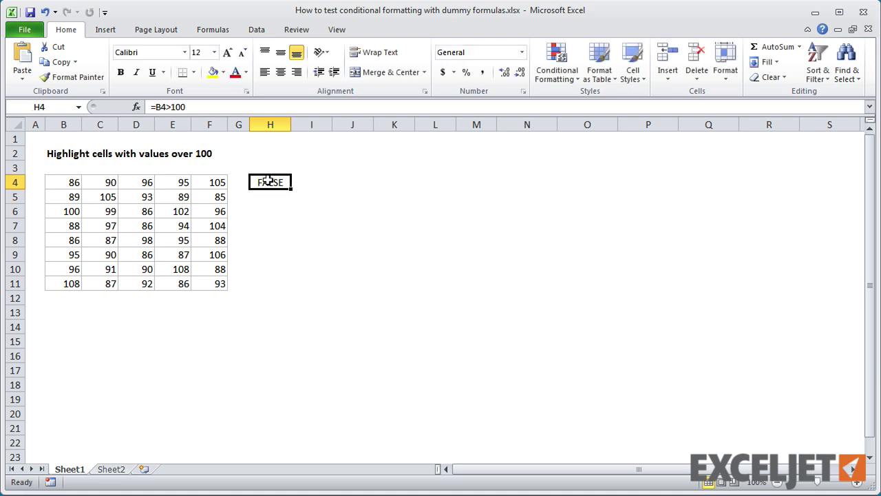
{"action": "left_click_drag", "start_coordinate": [290, 188], "coordinate": [444, 290]}
{"action": "left_click", "coordinate": [269, 312]}
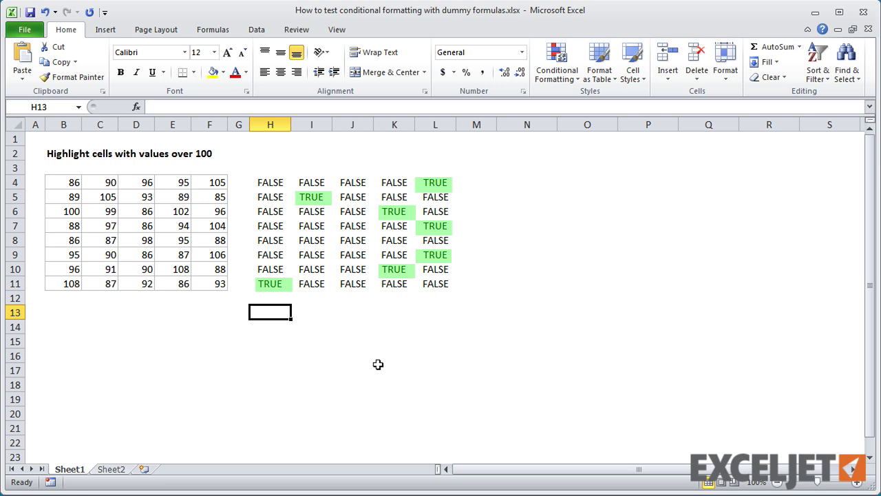
Inspect the filled formulas in I5 and K6 to check which data cells they reference.
{"action": "double_click", "coordinate": [311, 197]}
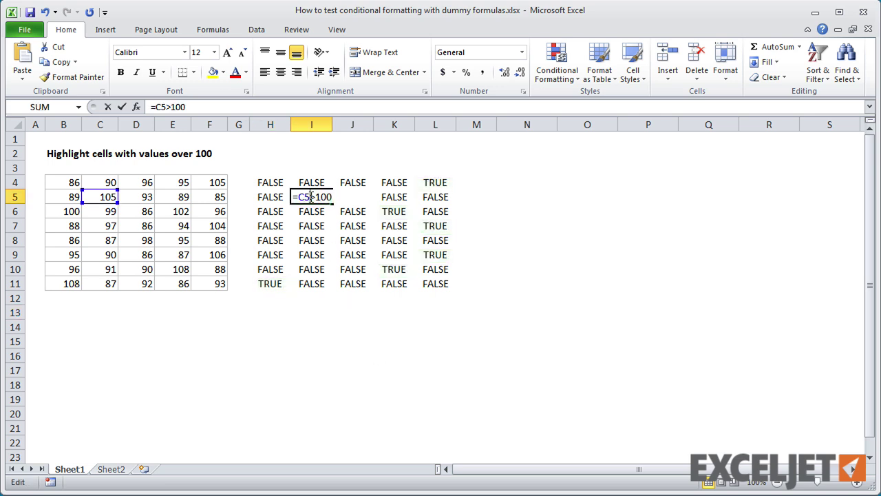
{"action": "key", "text": "ctrl+Return"}
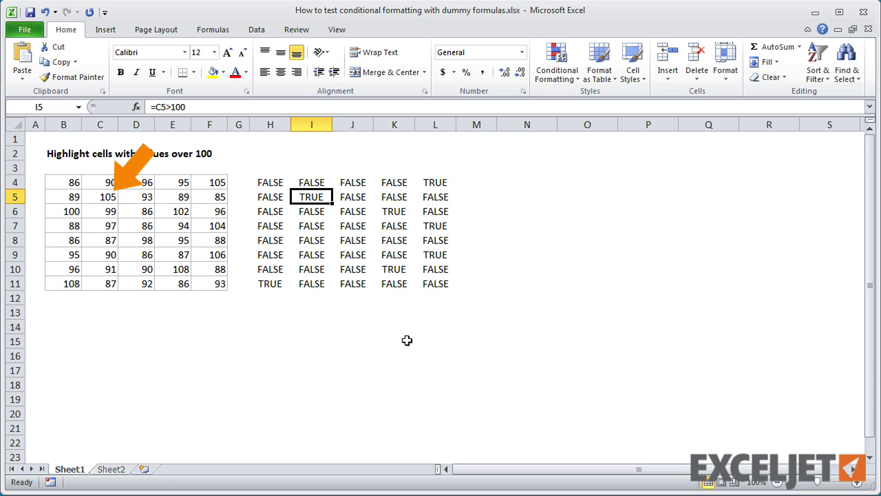
{"action": "double_click", "coordinate": [389, 211]}
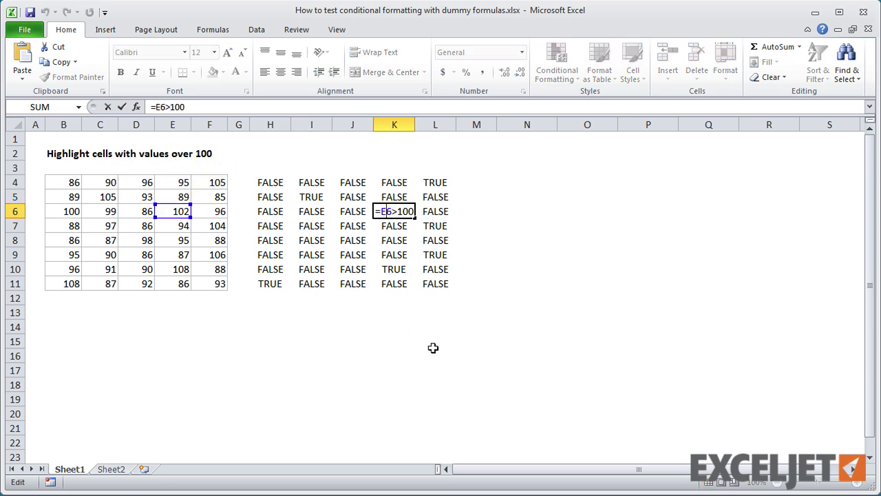
{"action": "key", "text": "ctrl+Return"}
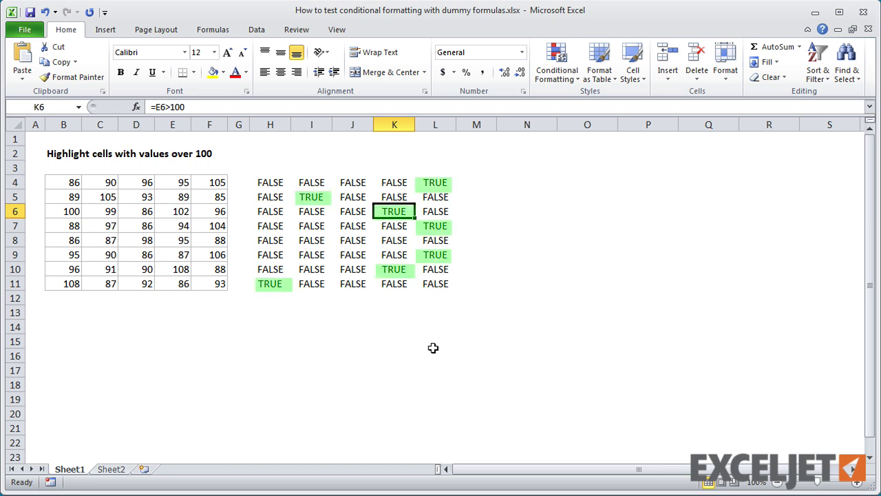
{"action": "left_click", "coordinate": [269, 312]}
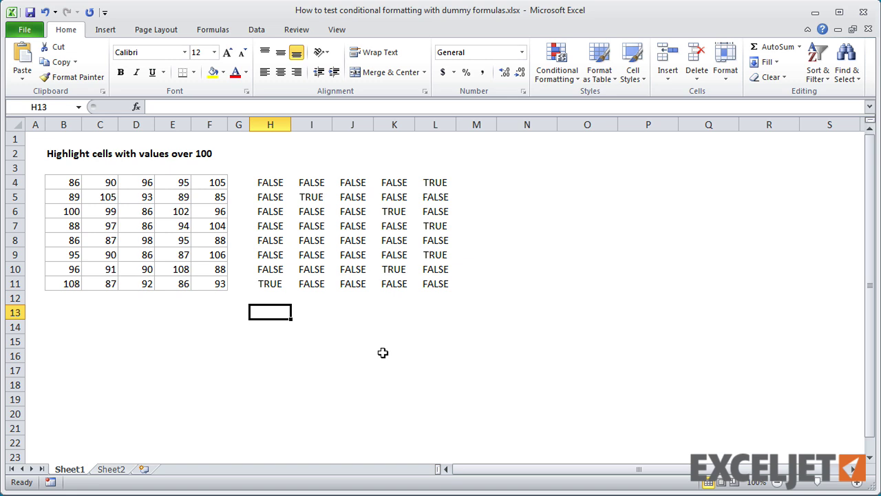
Copy the text of the formula =B4>100 from cell H4, leaving the cell unedited.
{"action": "left_click", "coordinate": [274, 183]}
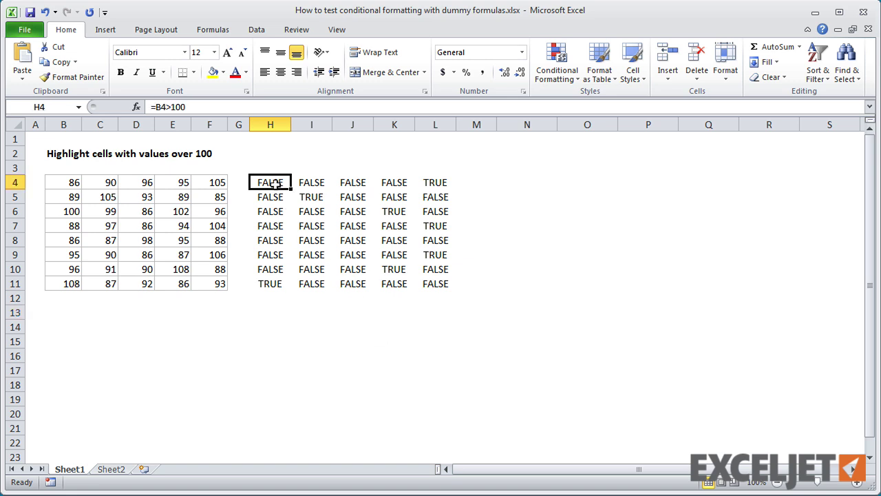
{"action": "left_click_drag", "start_coordinate": [186, 107], "coordinate": [138, 110]}
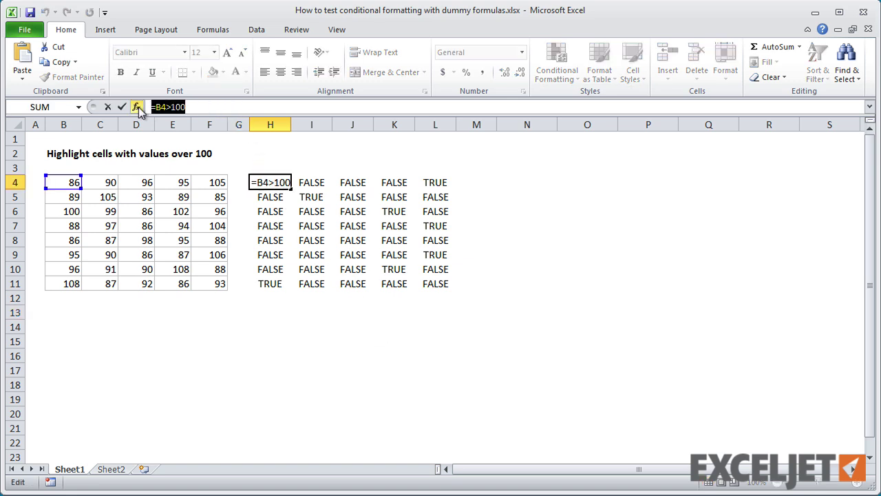
{"action": "key", "text": "ctrl+c"}
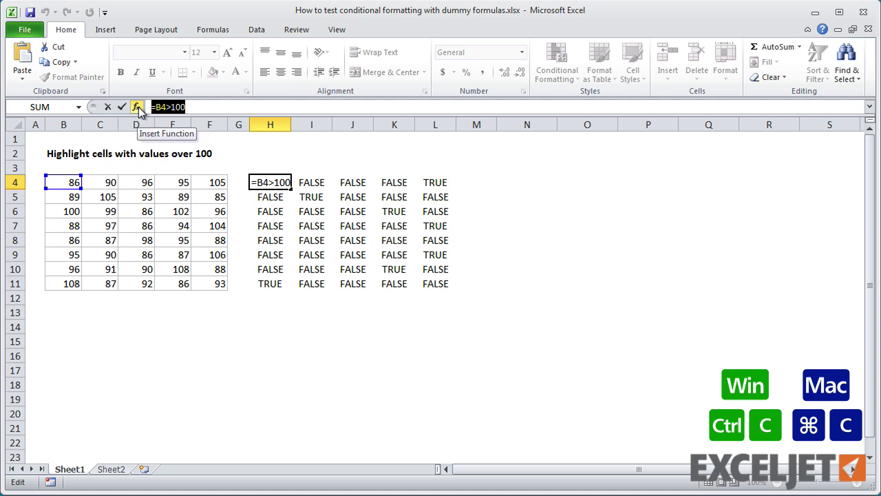
{"action": "key", "text": "Escape"}
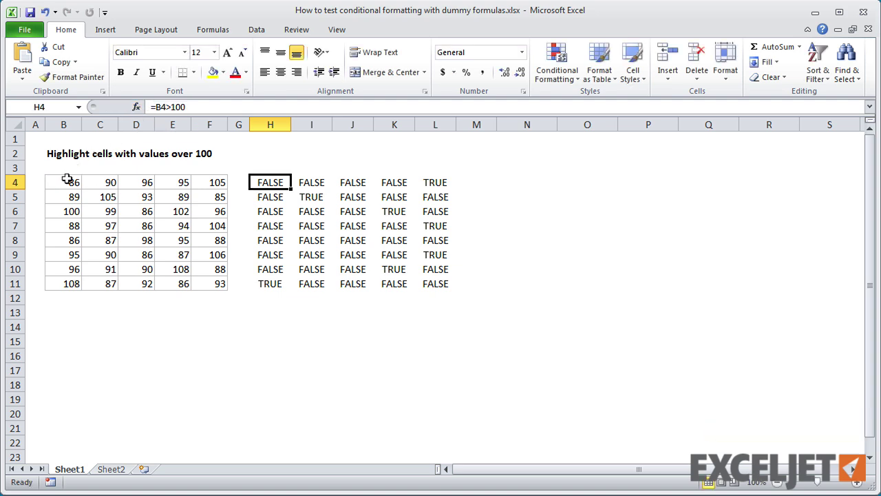
Start a formula-based conditional formatting rule for B4:F11 and paste =B4>100 as its condition.
{"action": "left_click_drag", "start_coordinate": [67, 180], "coordinate": [223, 282]}
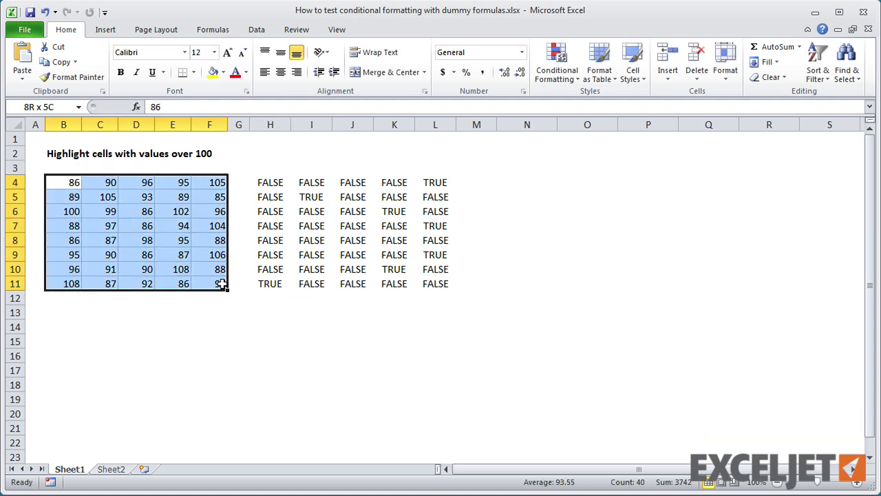
{"action": "left_click", "coordinate": [563, 60]}
{"action": "left_click", "coordinate": [593, 252]}
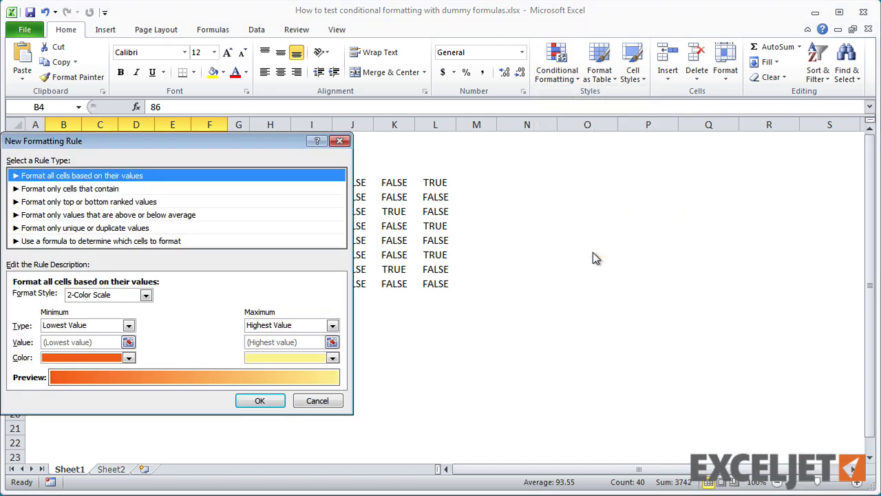
{"action": "left_click", "coordinate": [322, 239]}
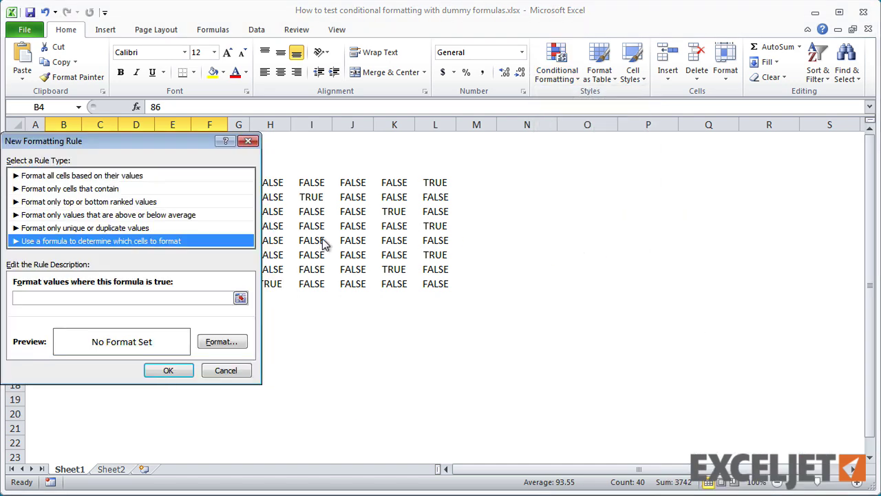
{"action": "left_click", "coordinate": [197, 298]}
{"action": "key", "text": "ctrl+v"}
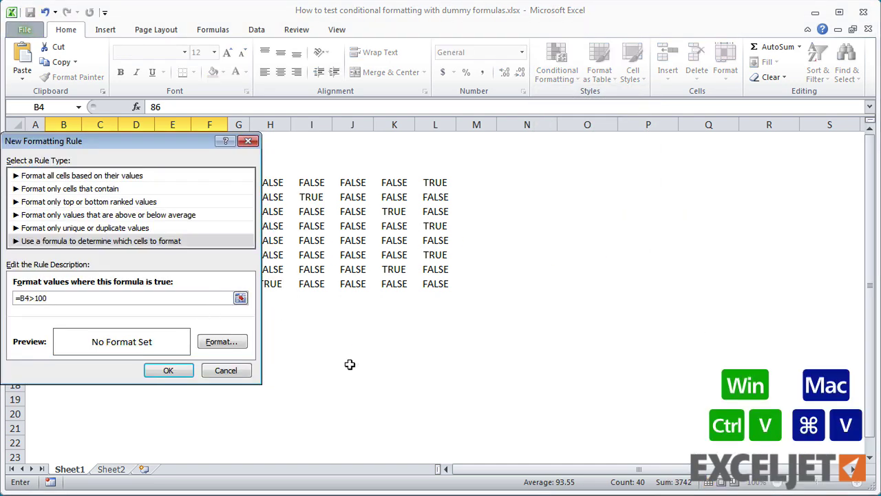
Give the rule a light green background fill and apply it to the number table.
{"action": "left_click", "coordinate": [222, 341]}
{"action": "left_click", "coordinate": [49, 176]}
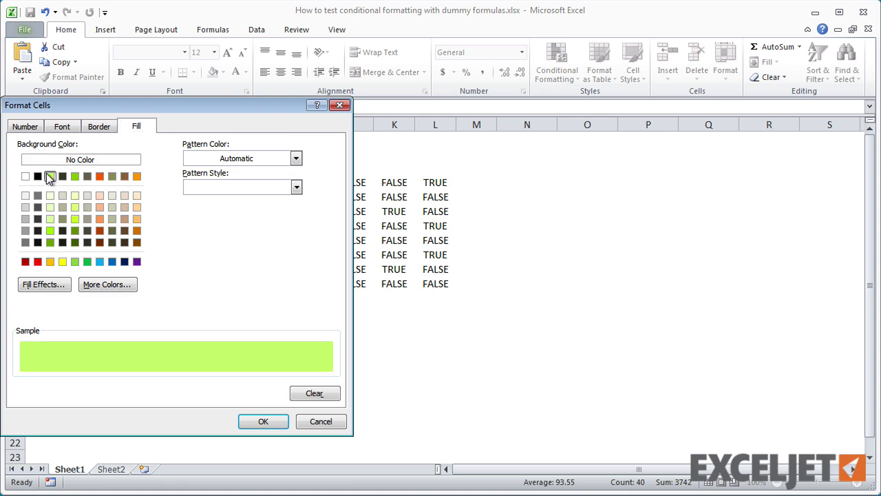
{"action": "left_click", "coordinate": [266, 423]}
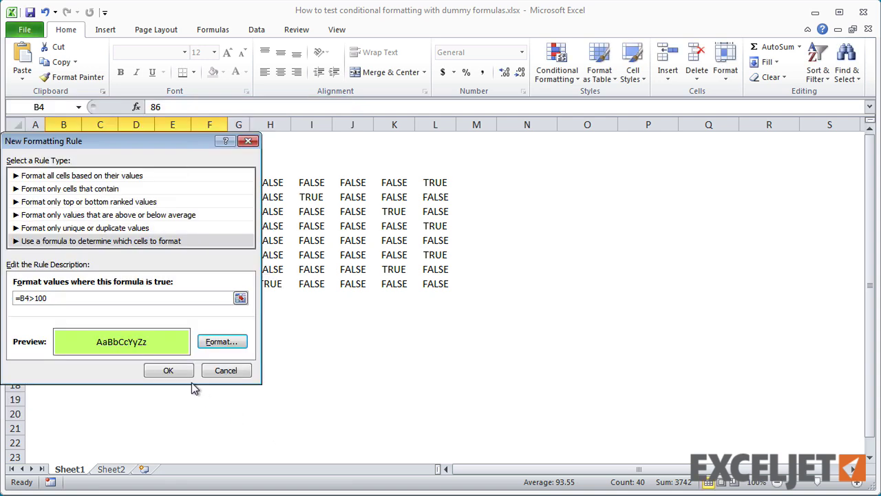
{"action": "left_click", "coordinate": [168, 370]}
{"action": "left_click", "coordinate": [66, 328]}
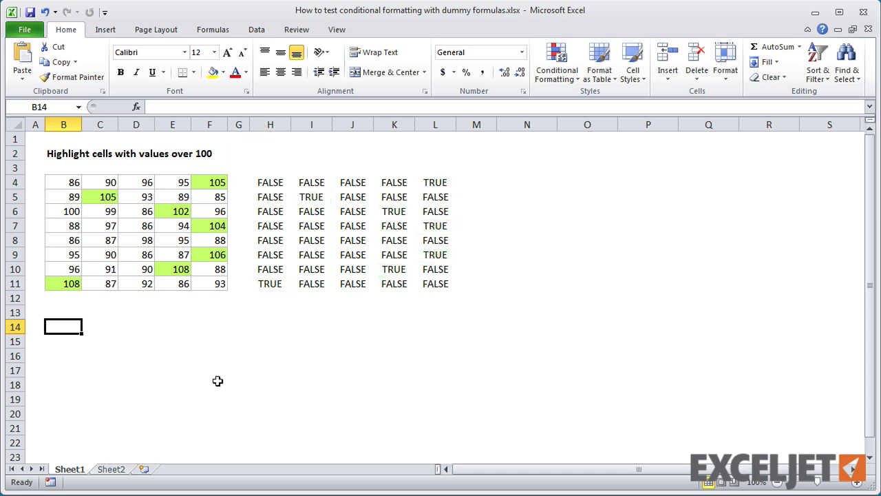
On Sheet2, enter the test formula =B5="A" in G5 and fill it across G5:J11.
{"action": "left_click", "coordinate": [110, 469]}
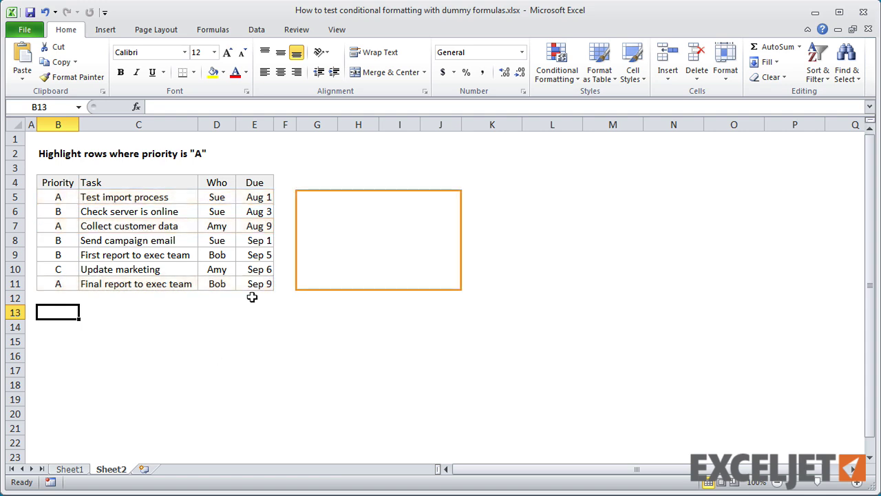
{"action": "left_click", "coordinate": [309, 197]}
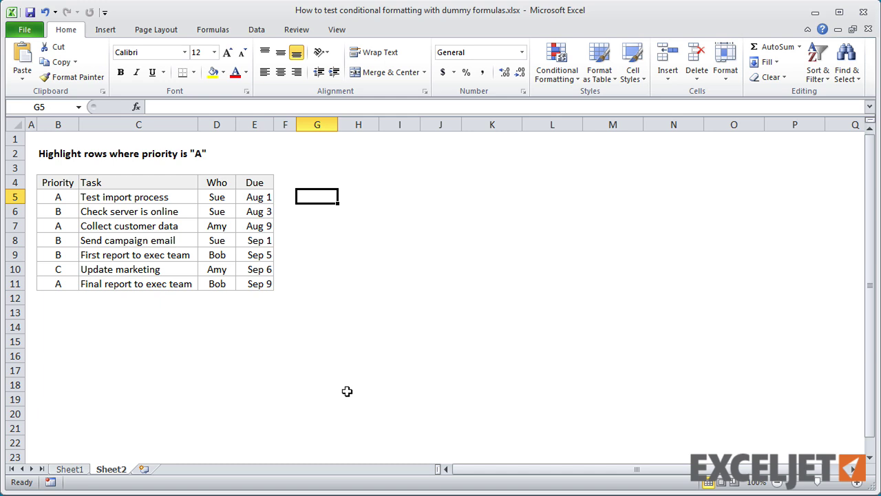
{"action": "type", "text": "=B"}
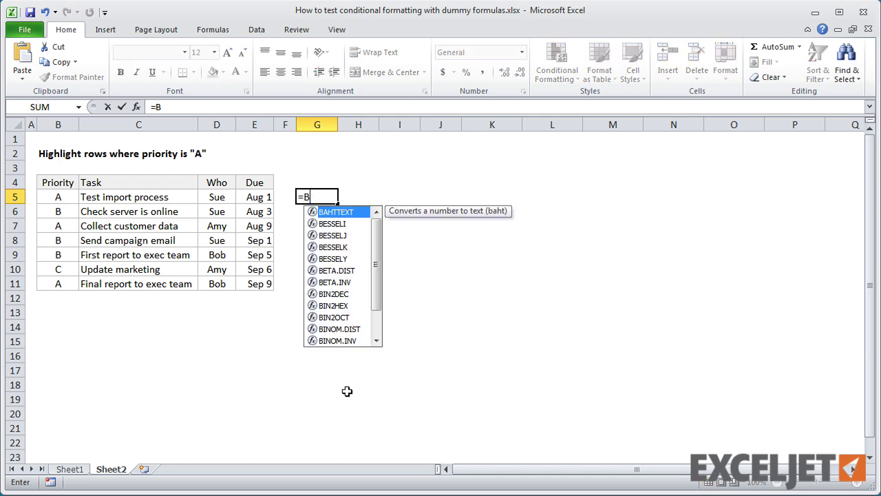
{"action": "type", "text": "5=\""}
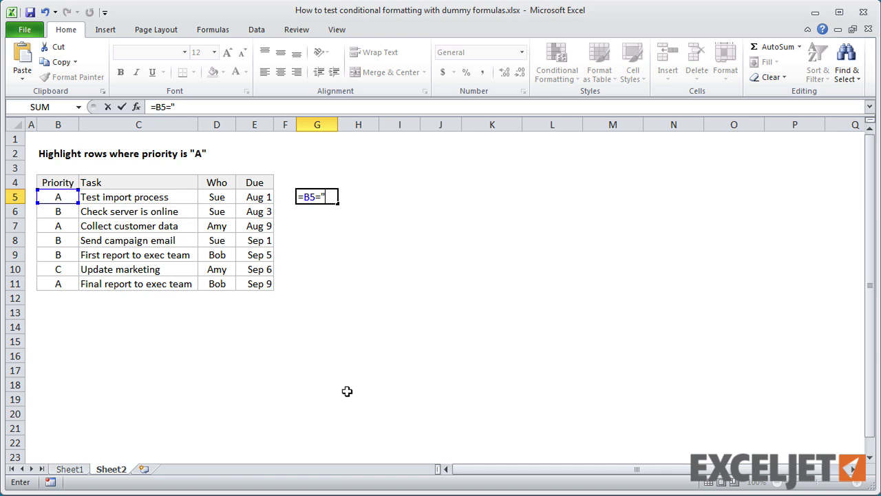
{"action": "type", "text": "A\""}
{"action": "key", "text": "Return"}
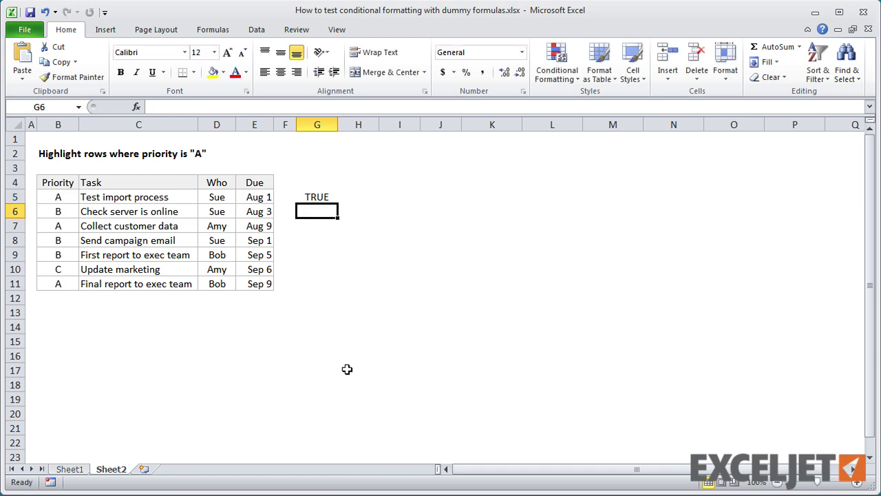
{"action": "left_click", "coordinate": [318, 197]}
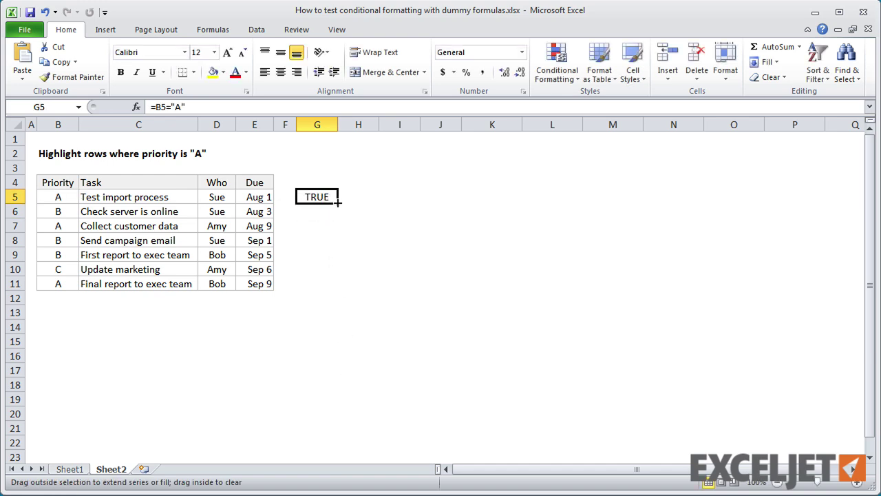
{"action": "left_click_drag", "start_coordinate": [337, 201], "coordinate": [447, 288]}
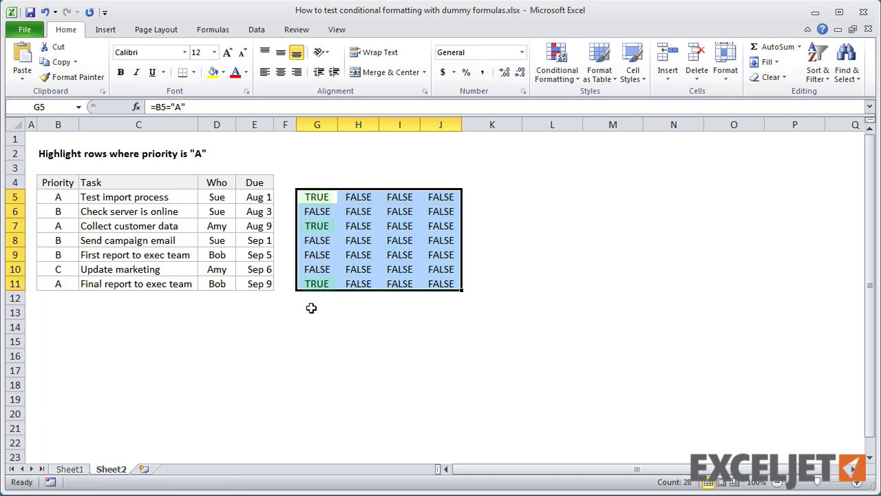
{"action": "left_click", "coordinate": [307, 309]}
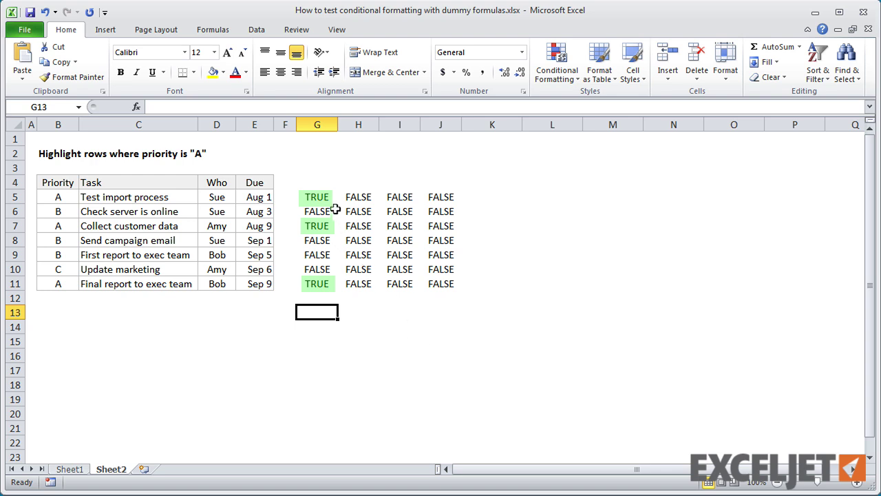
Lock the column reference in all test formulas in G5:J11, making the formula in G5 =$B5="A".
{"action": "left_click_drag", "start_coordinate": [318, 200], "coordinate": [439, 279]}
{"action": "left_click", "coordinate": [157, 110]}
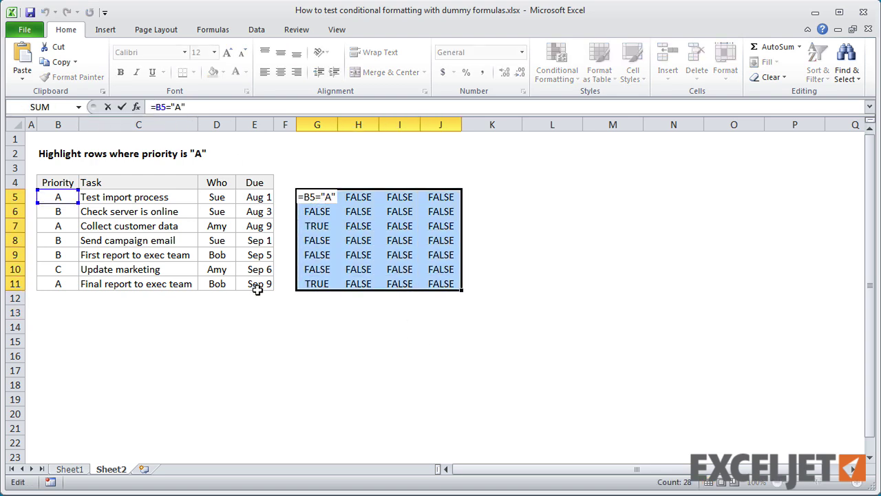
{"action": "type", "text": "$"}
{"action": "key", "text": "ctrl+Return"}
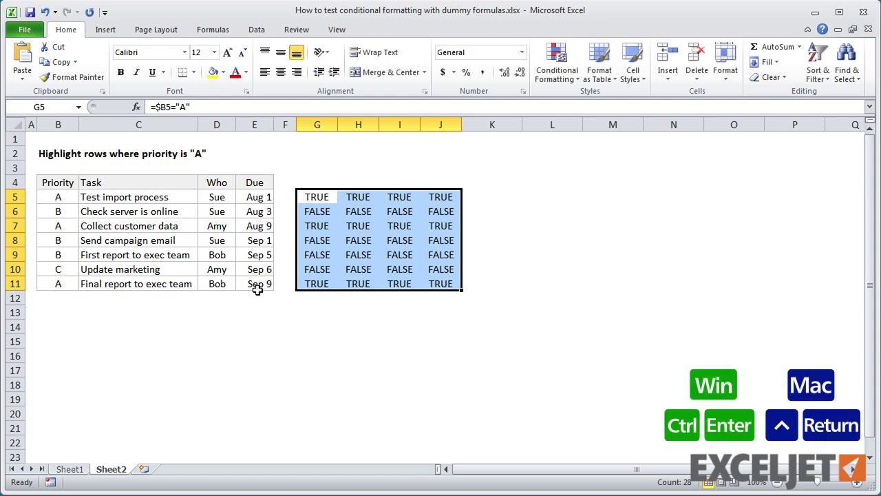
{"action": "left_click", "coordinate": [316, 313]}
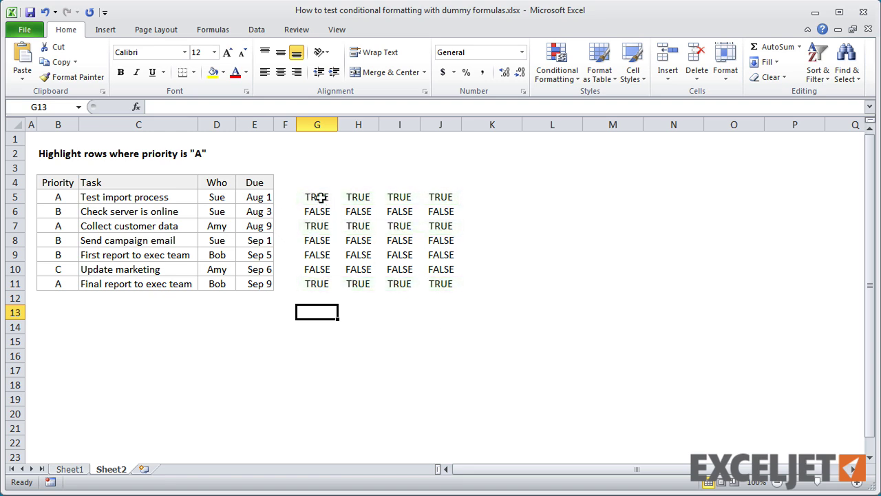
Copy the text of the formula =$B5="A" from cell G5, leaving the cell unedited.
{"action": "left_click", "coordinate": [316, 198]}
{"action": "left_click_drag", "start_coordinate": [200, 106], "coordinate": [136, 106]}
{"action": "key", "text": "ctrl+c"}
{"action": "key", "text": "Escape"}
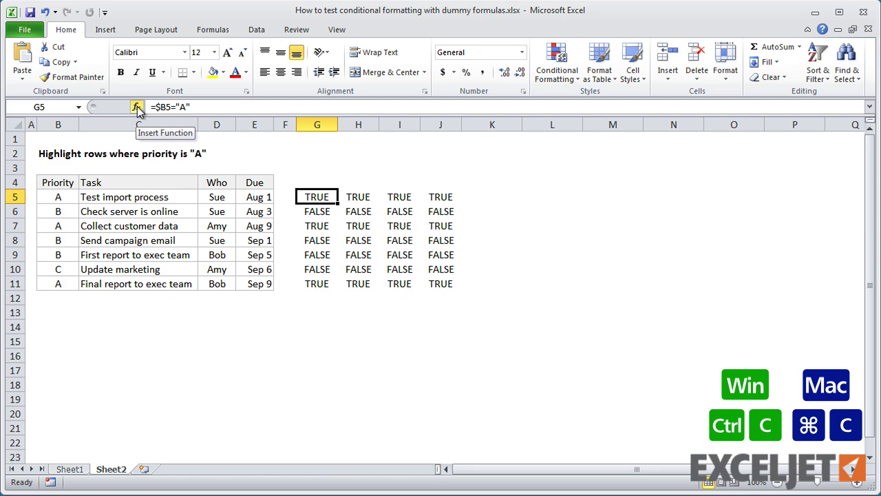
Start a formula-based conditional formatting rule for the task rows B5:E11 and paste =$B5="A" as its condition.
{"action": "left_click_drag", "start_coordinate": [62, 197], "coordinate": [246, 282]}
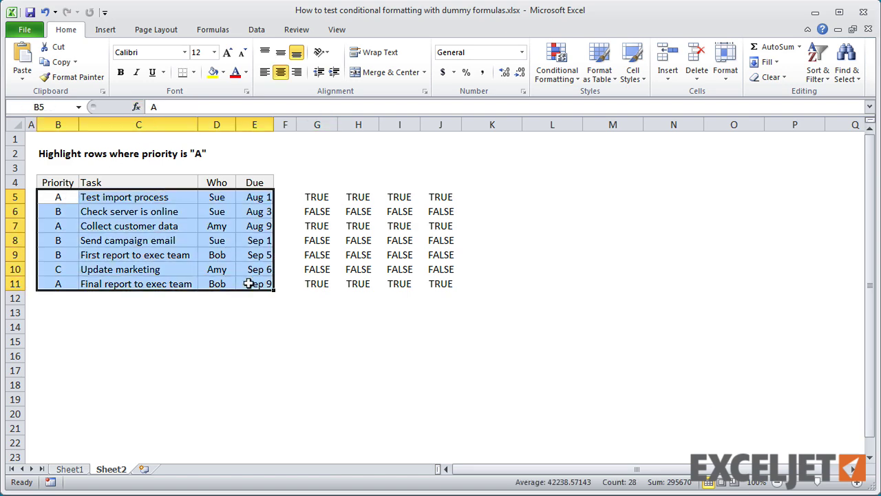
{"action": "left_click", "coordinate": [551, 55]}
{"action": "left_click", "coordinate": [571, 250]}
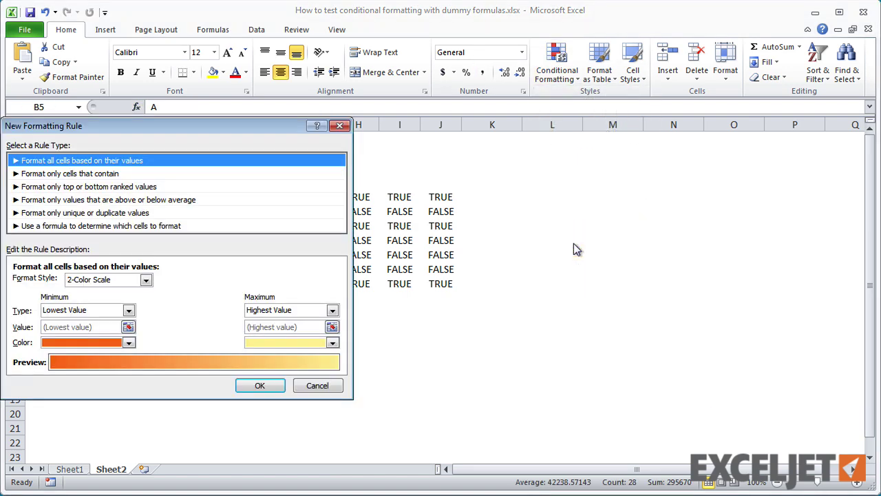
{"action": "left_click", "coordinate": [334, 227]}
{"action": "key", "text": "Tab"}
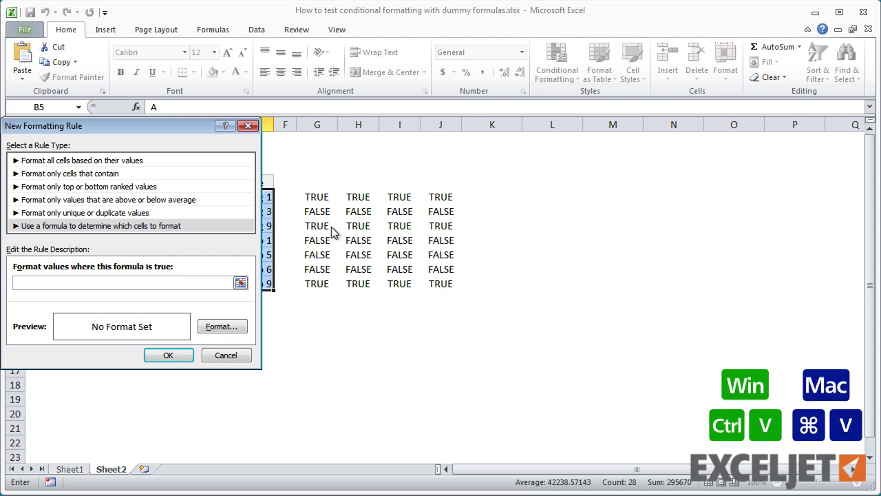
{"action": "key", "text": "ctrl+v"}
Give the priority rule a light green background fill and apply it to the task rows.
{"action": "left_click", "coordinate": [237, 329]}
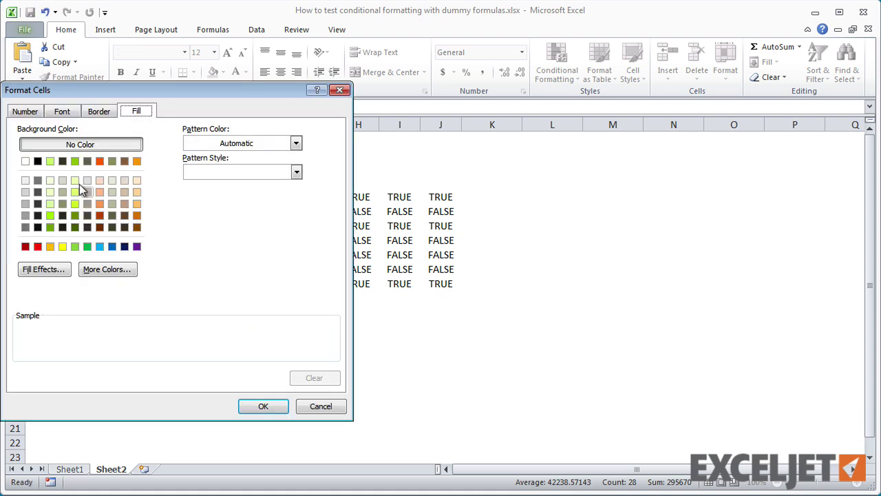
{"action": "left_click", "coordinate": [50, 161]}
{"action": "left_click", "coordinate": [263, 405]}
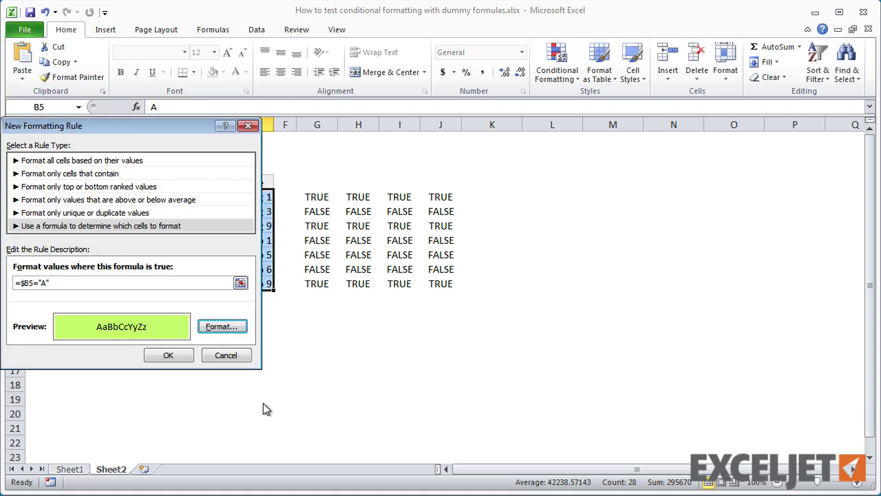
{"action": "left_click", "coordinate": [170, 353]}
{"action": "left_click", "coordinate": [73, 327]}
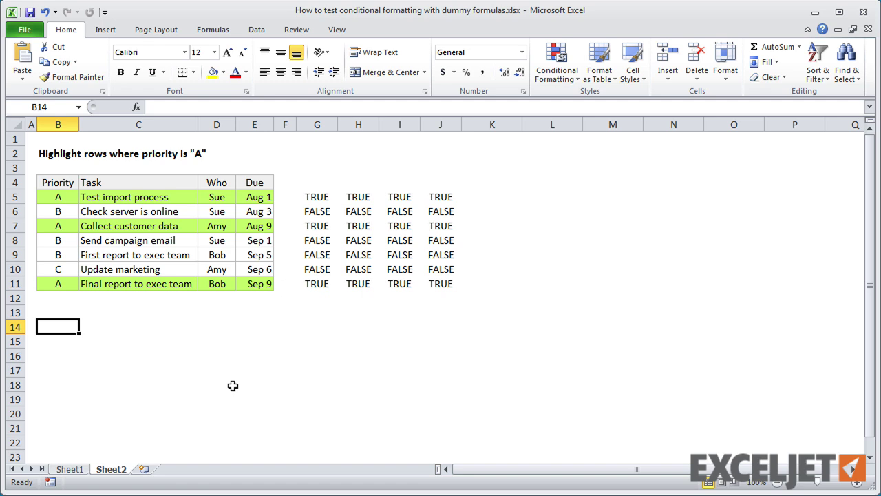